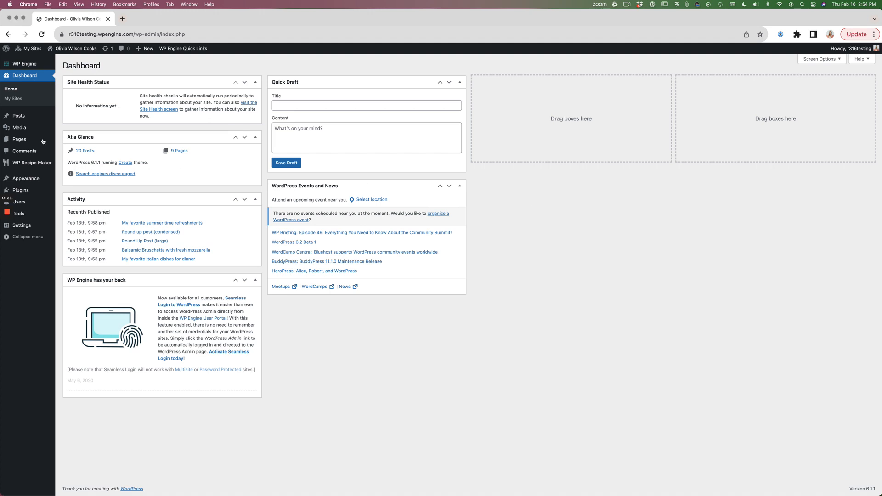
Step: Create a new page titled "Coming Soon"
mouse_move(30, 140)
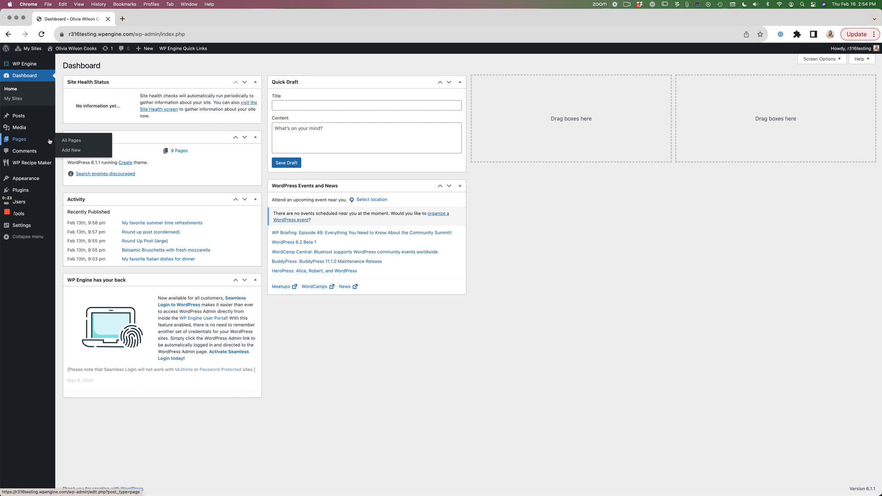
left_click(70, 151)
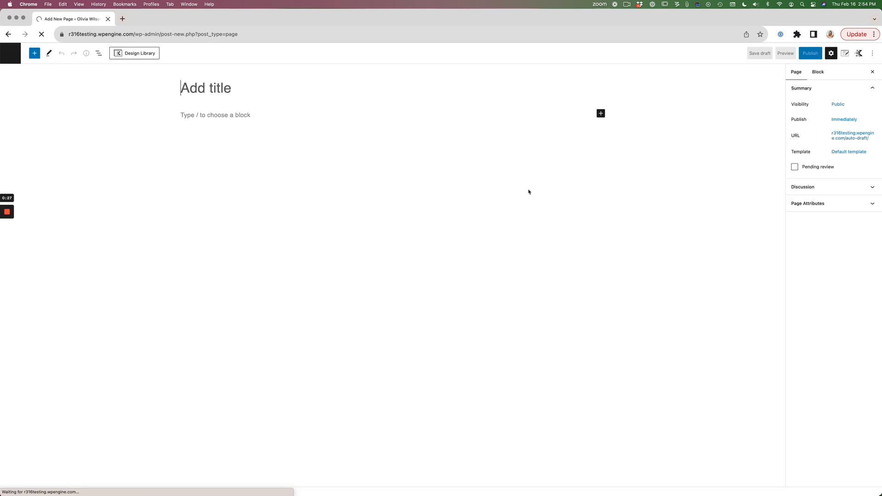
type("Coming ")
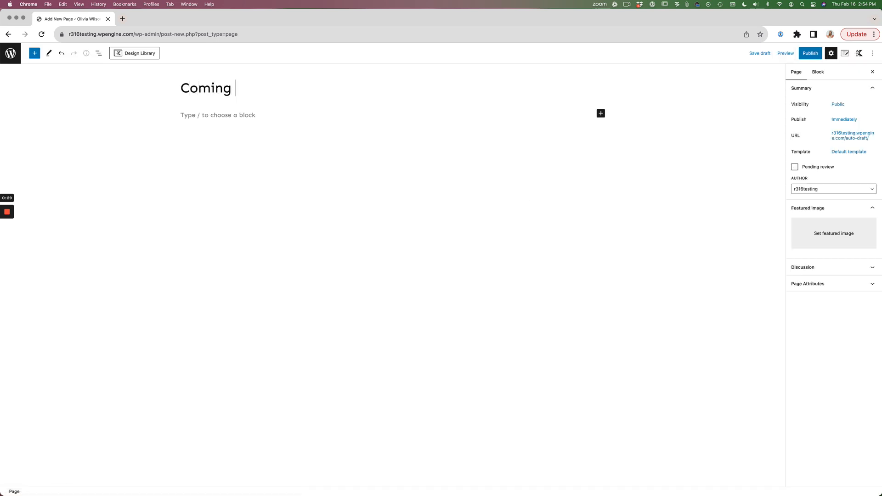
type("Soon")
Step: Disable the page title, content vertical padding, header and footer, and set the page to Normal layout with Unboxed content style
left_click(845, 54)
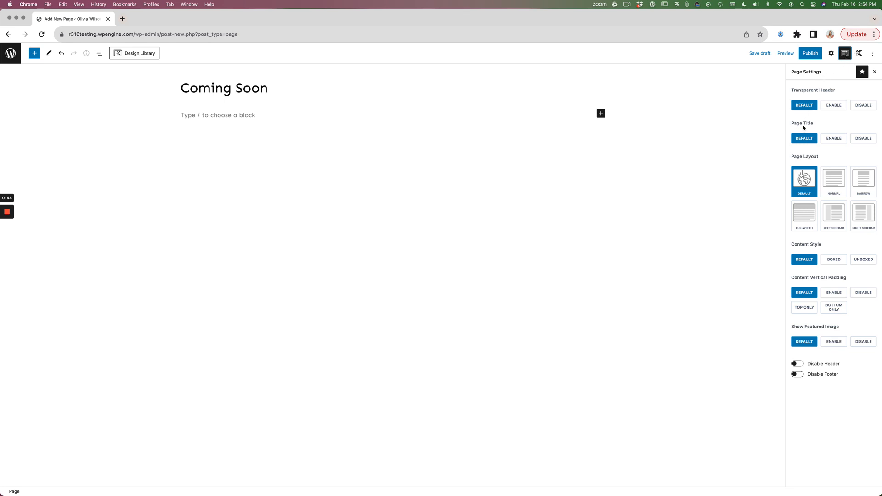
left_click(863, 139)
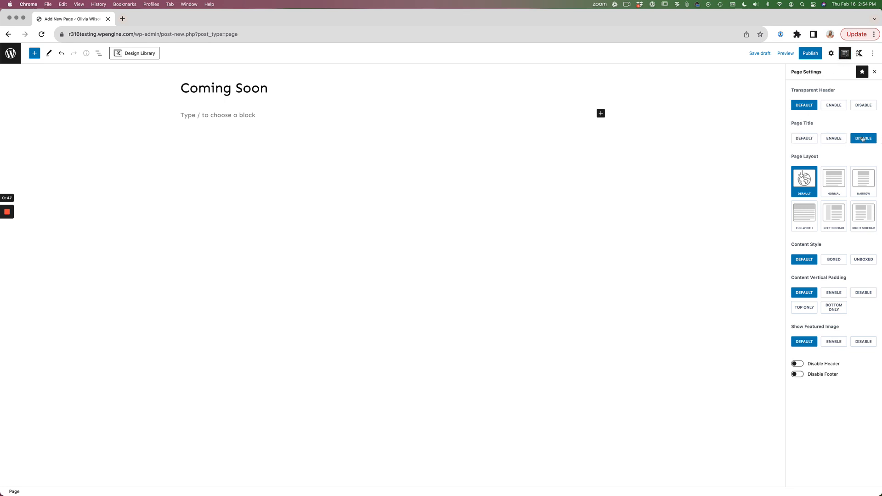
left_click(838, 186)
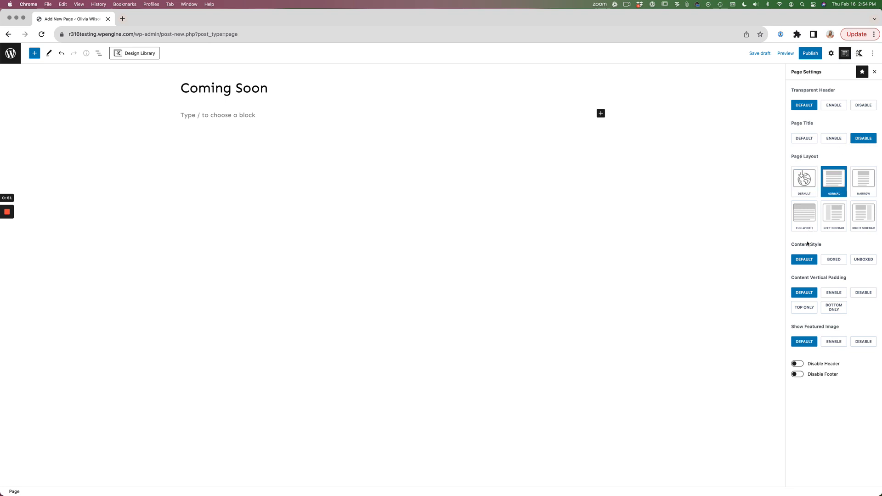
left_click(861, 260)
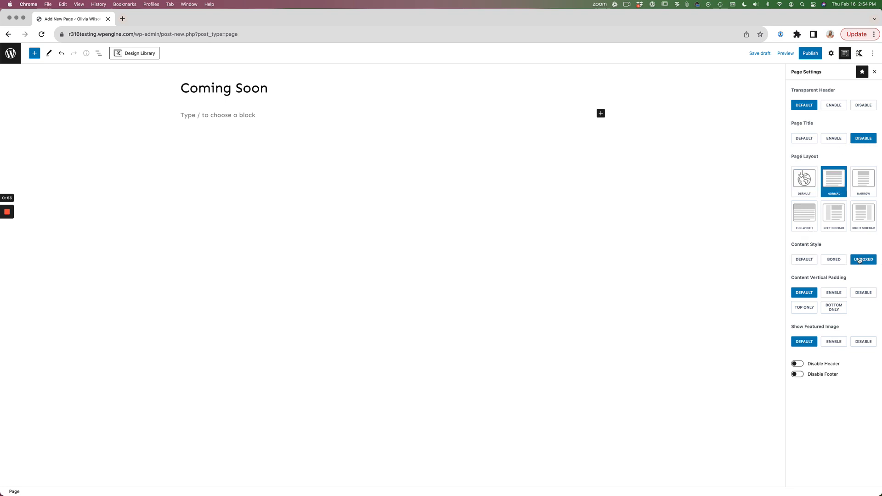
left_click(862, 294)
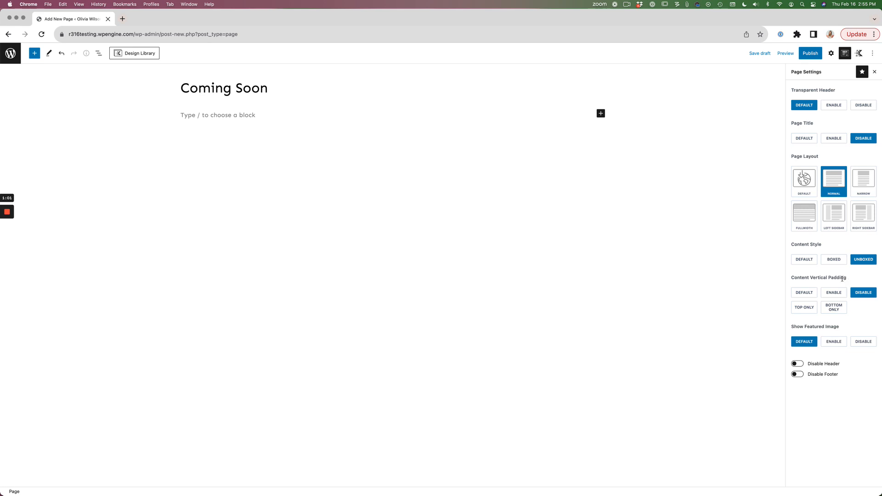
left_click(797, 363)
left_click(798, 374)
Step: Insert a Row Layout block with a single column into the page body
left_click(223, 115)
left_click(602, 115)
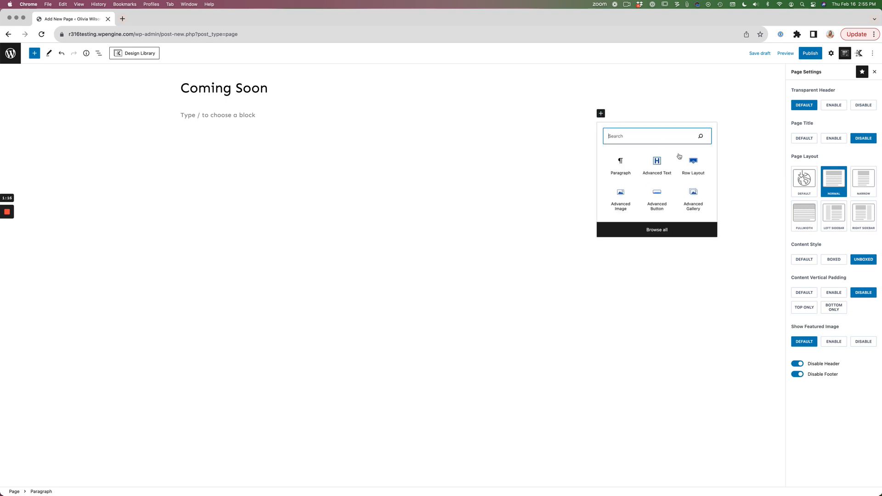
left_click(696, 173)
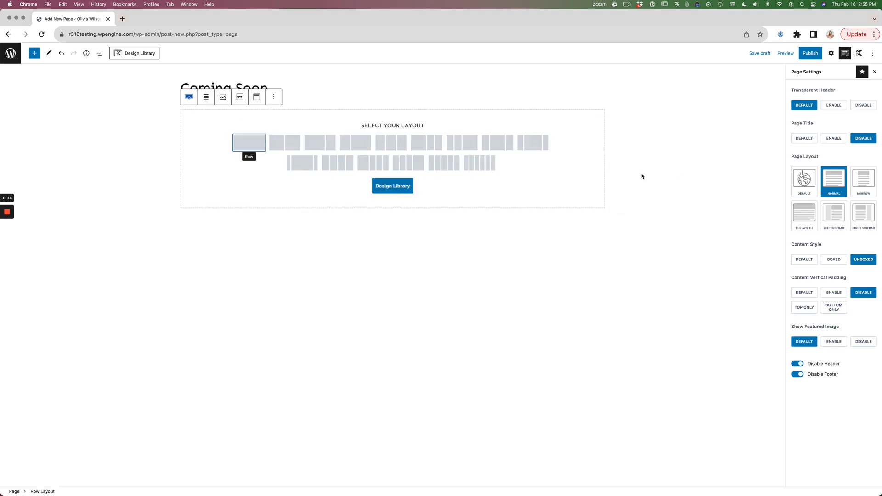
left_click(253, 146)
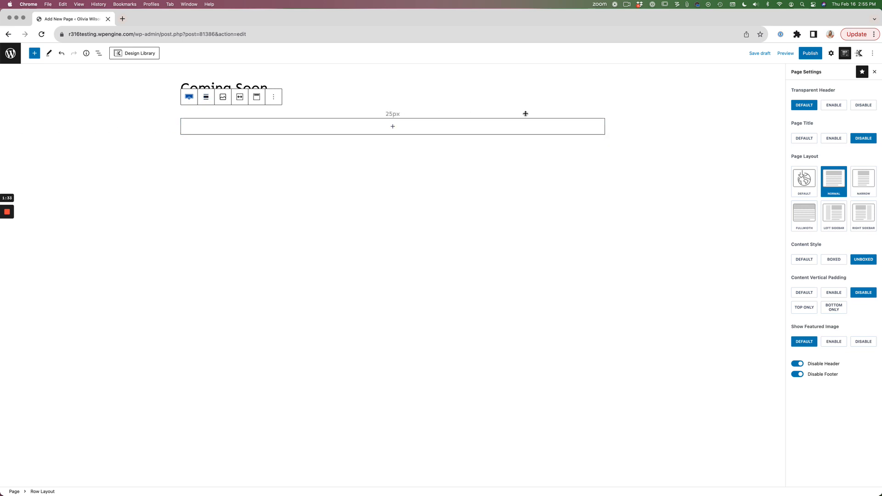
Step: Make the row full width and set its custom content max width to 600 px
left_click(206, 98)
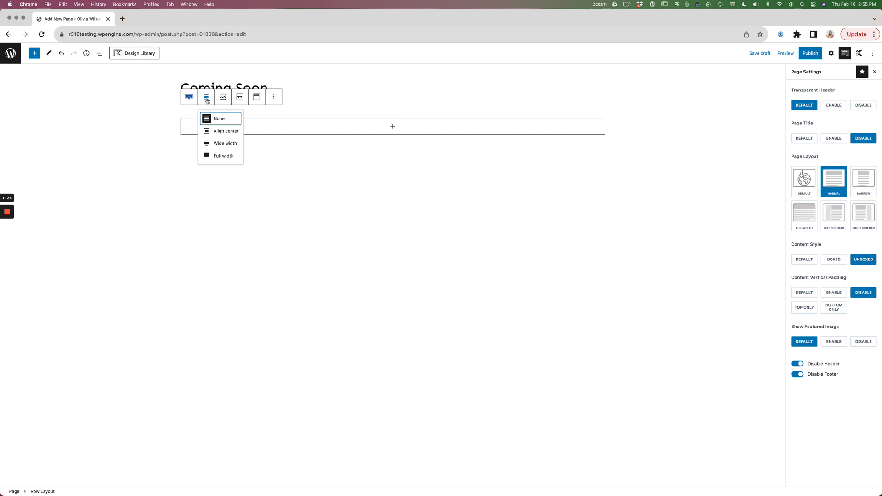
left_click(224, 156)
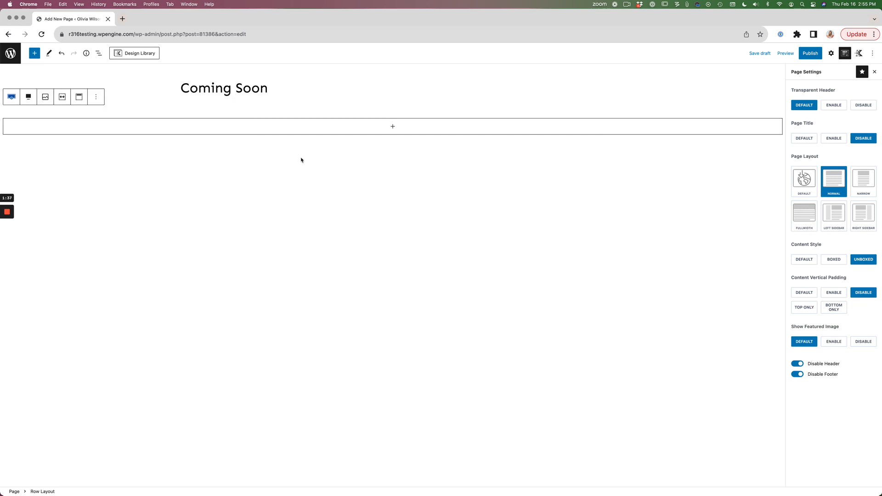
left_click(64, 98)
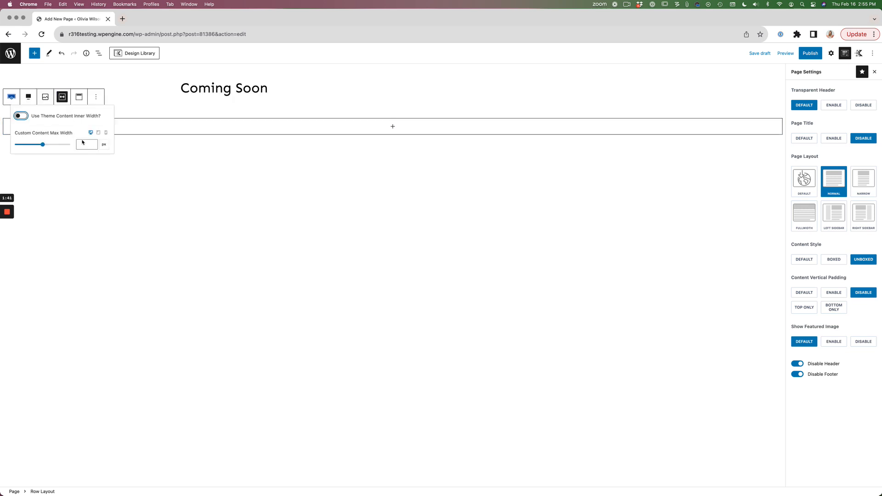
left_click(82, 145)
type("600")
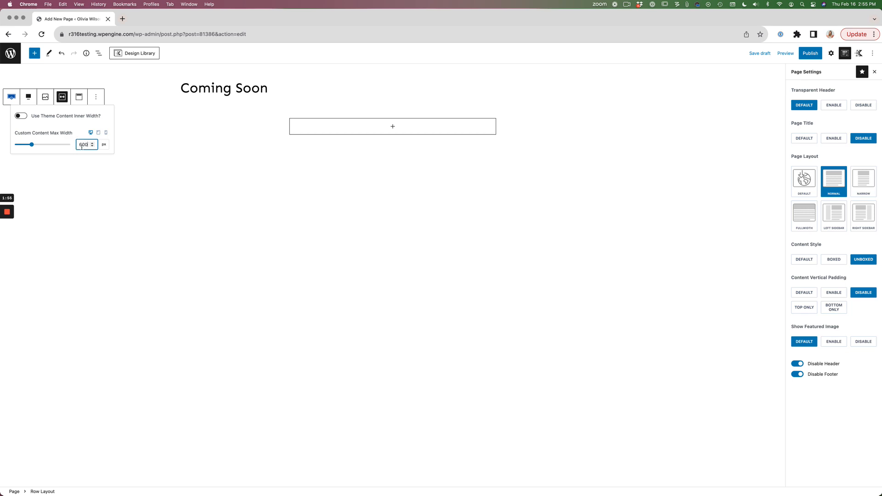
Step: Set the row's vertical alignment to Align Middle
left_click(83, 101)
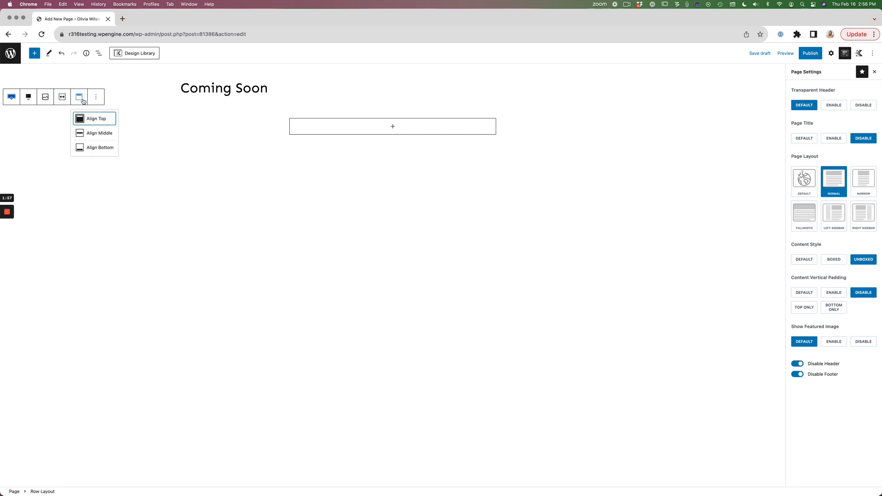
left_click(100, 134)
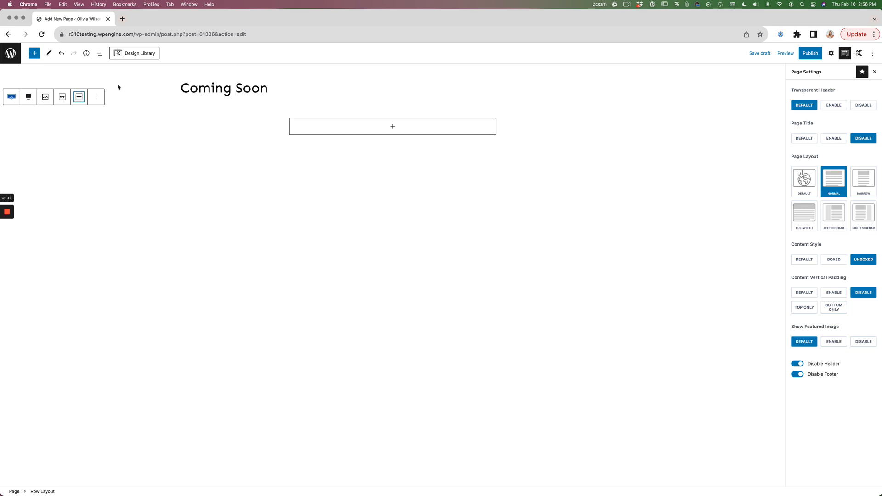
left_click(212, 131)
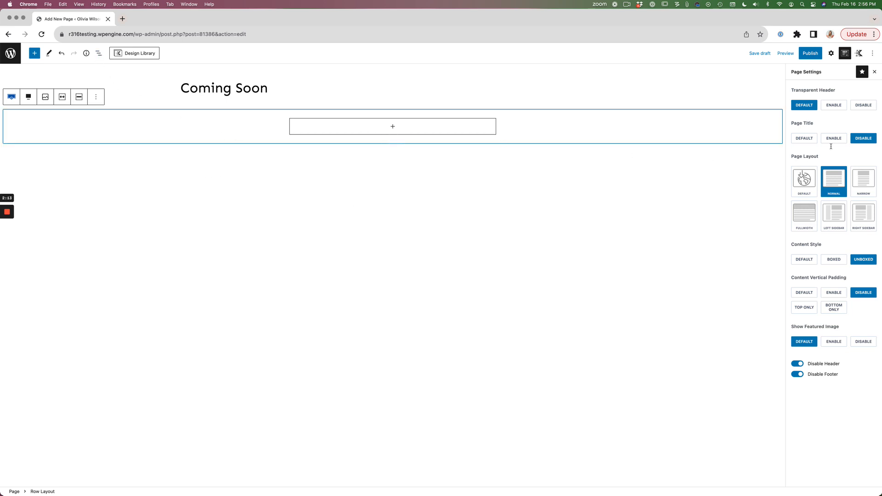
Step: Set the row's minimum height to 100 vh in its structure settings and check the full-height row on the page
left_click(832, 54)
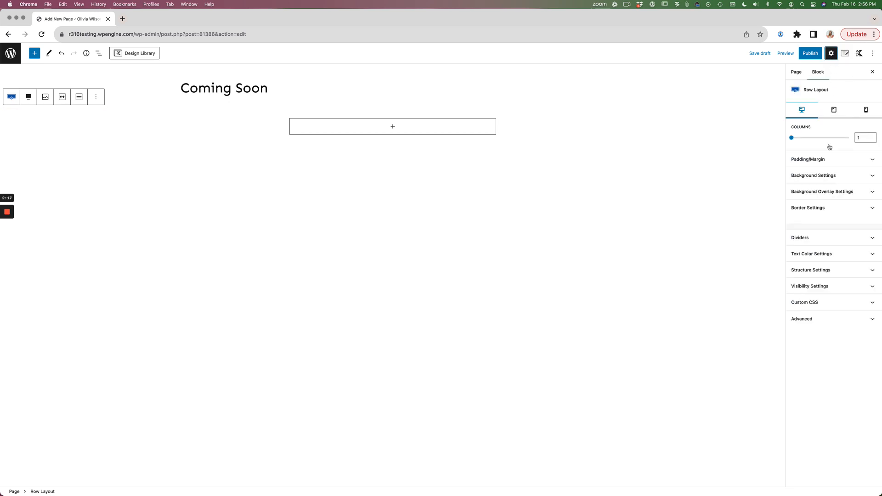
left_click(823, 272)
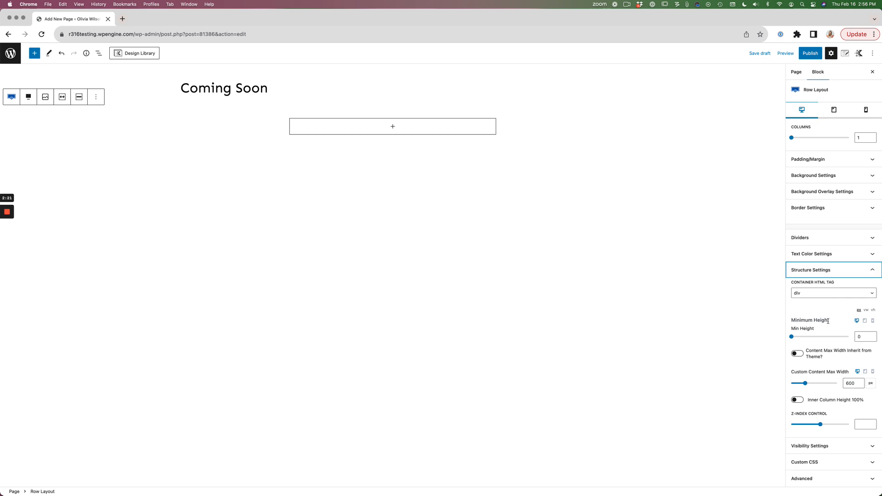
left_click(873, 312)
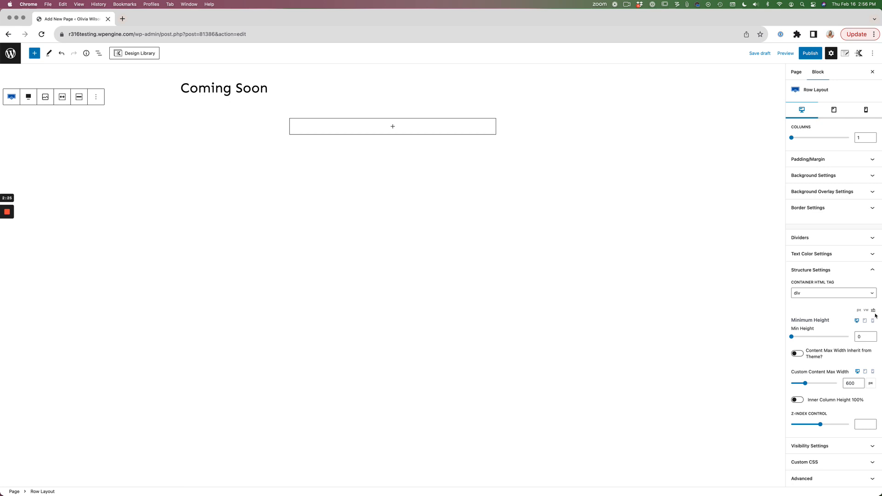
double_click(857, 337)
type("100")
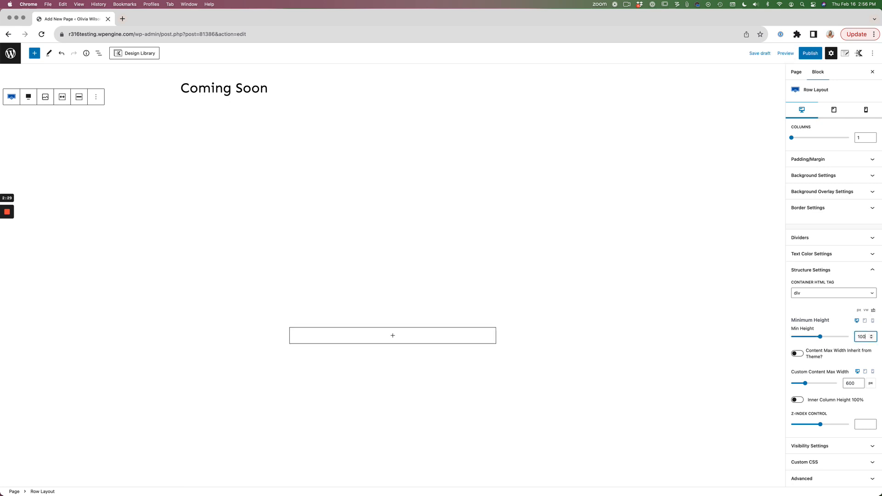
left_click(590, 277)
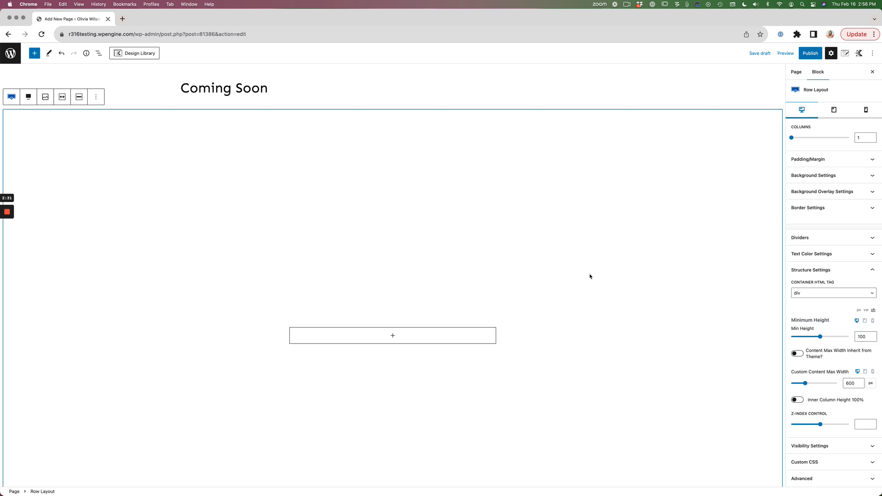
scroll(590, 276, "down", 2)
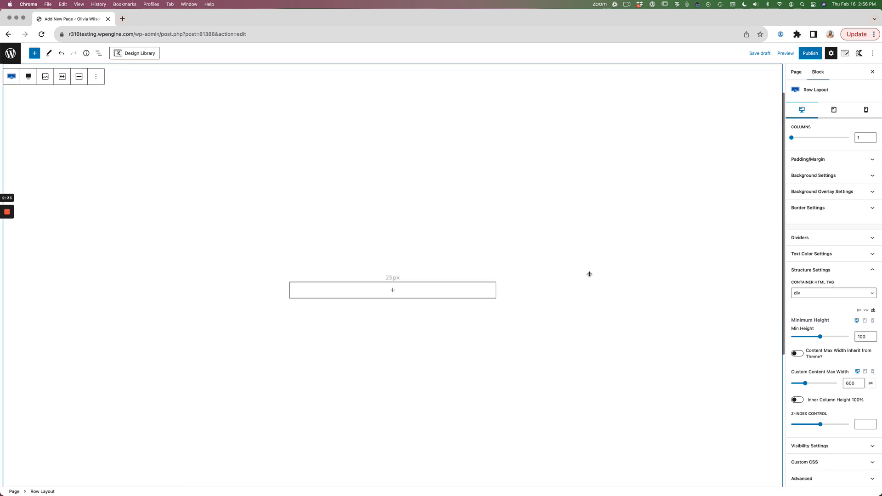
scroll(590, 274, "down", 1)
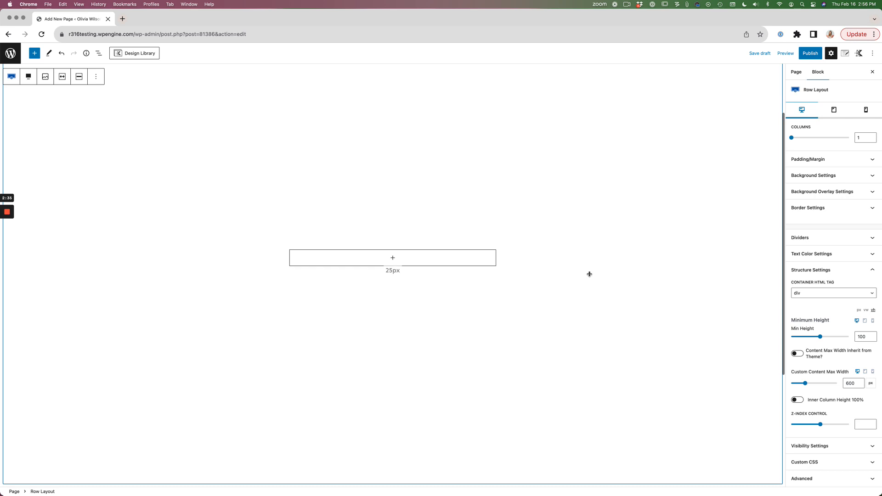
scroll(589, 274, "up", 2)
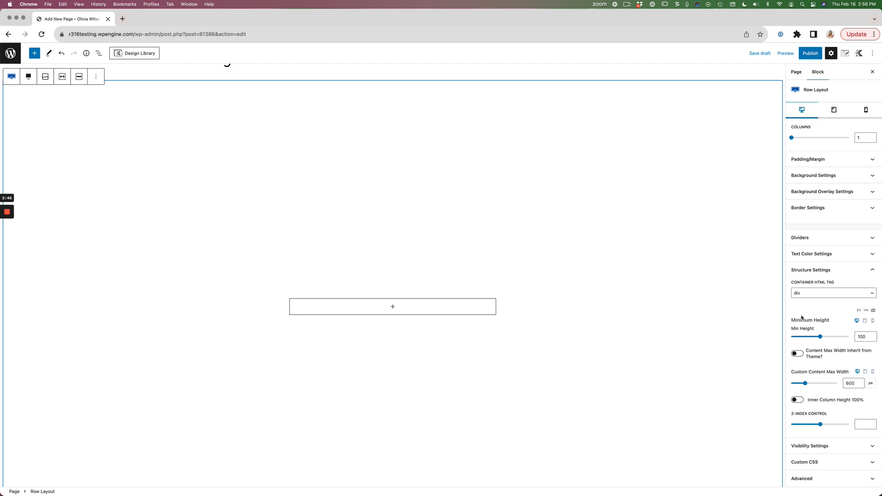
Step: Set the row's background color to the light palette swatch F6F3F0
left_click(841, 175)
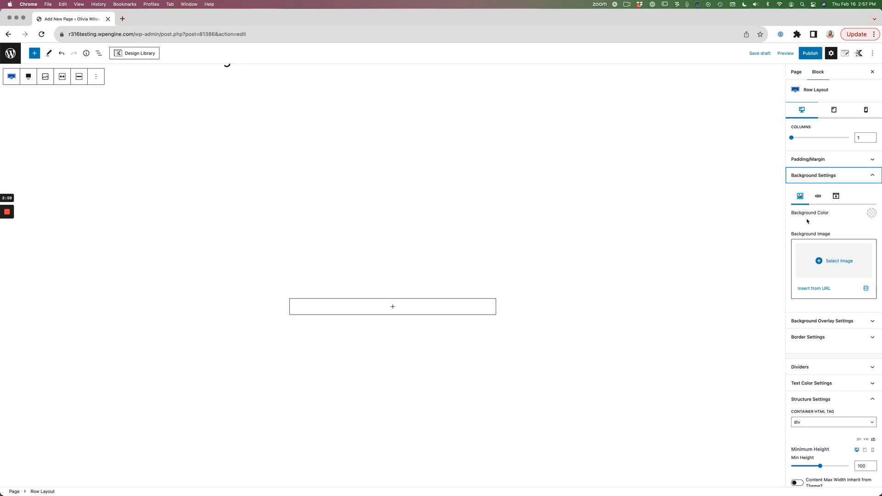
left_click(871, 213)
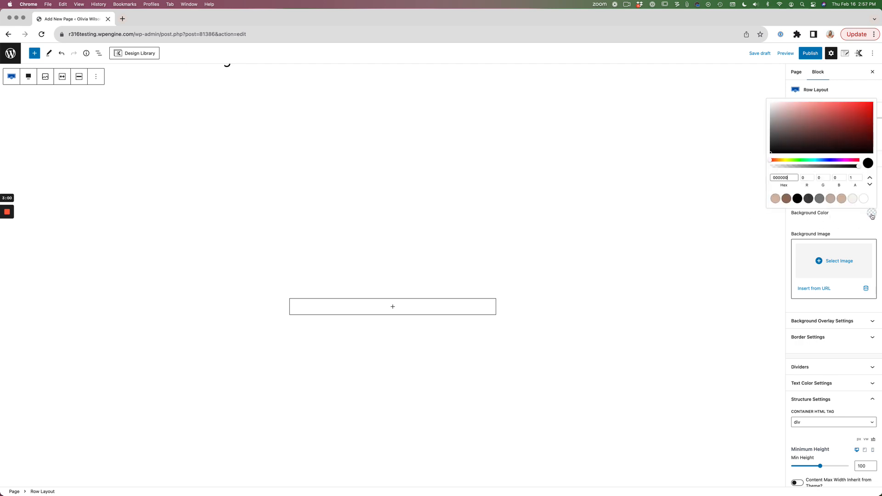
left_click(852, 199)
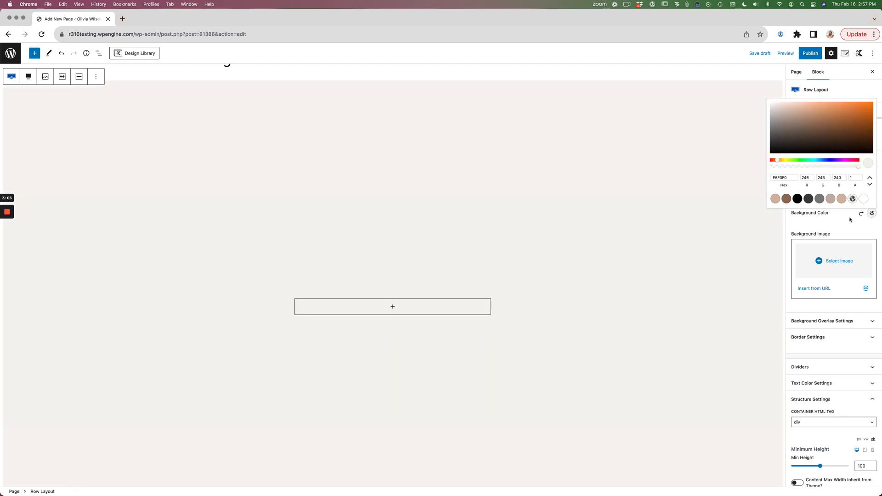
left_click(849, 220)
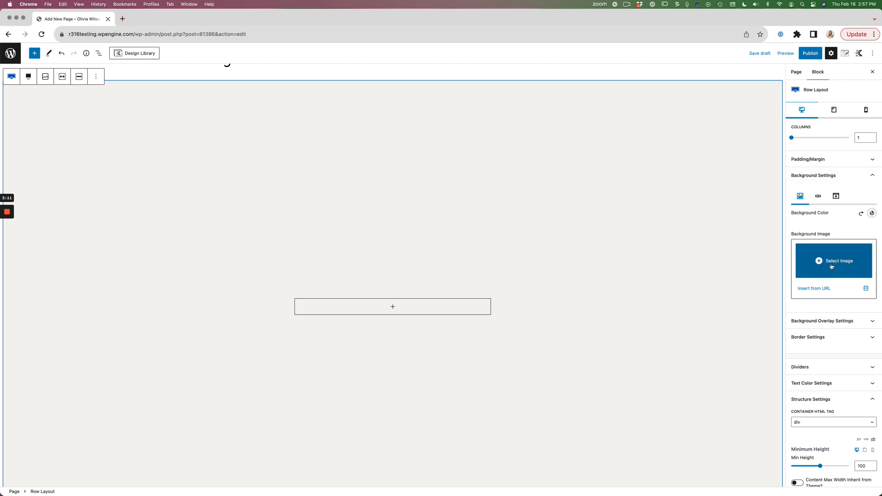
left_click(871, 214)
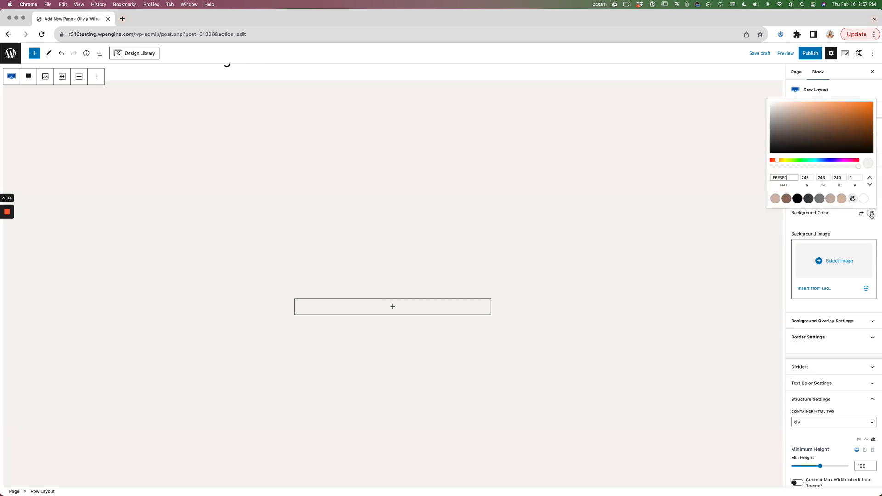
left_click(775, 198)
left_click(853, 200)
left_click(841, 231)
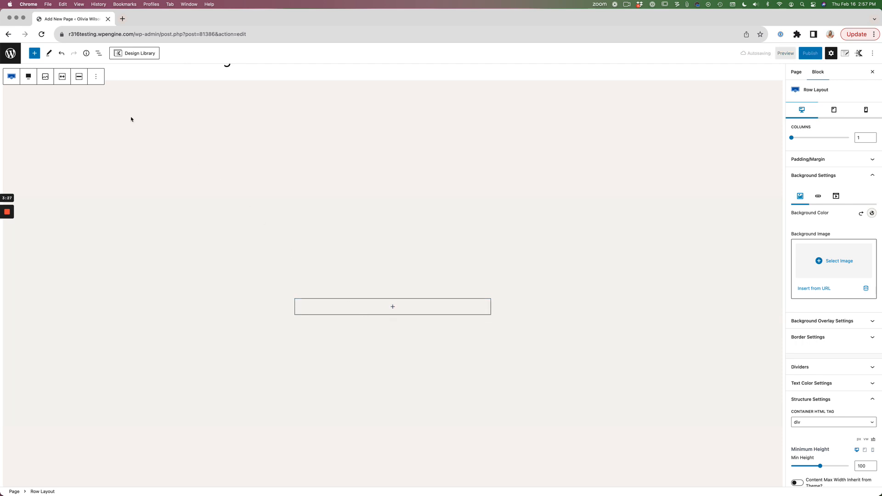
Step: Select the Section inside the Row Layout through the block list and set its background color to white (FFFFFF)
left_click(98, 54)
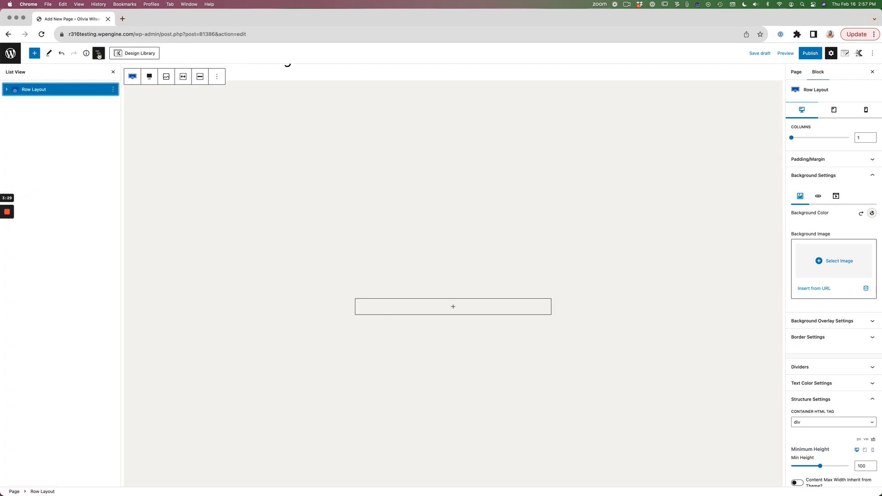
left_click(6, 90)
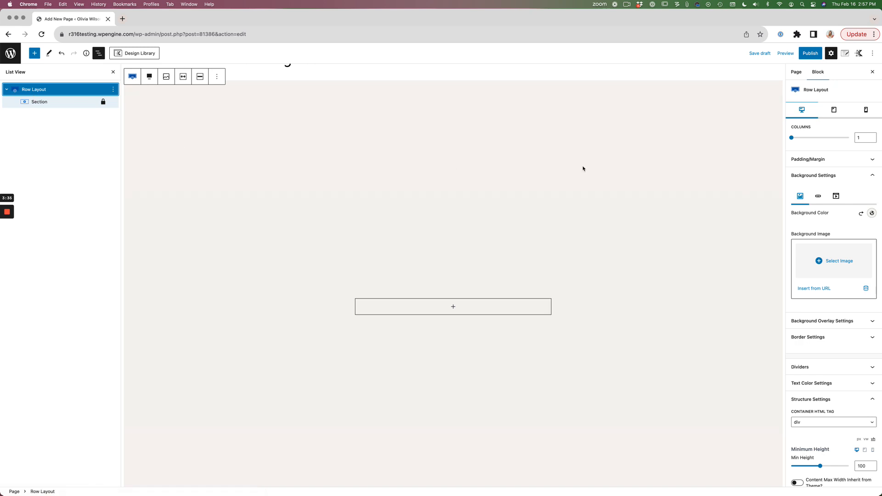
left_click(46, 103)
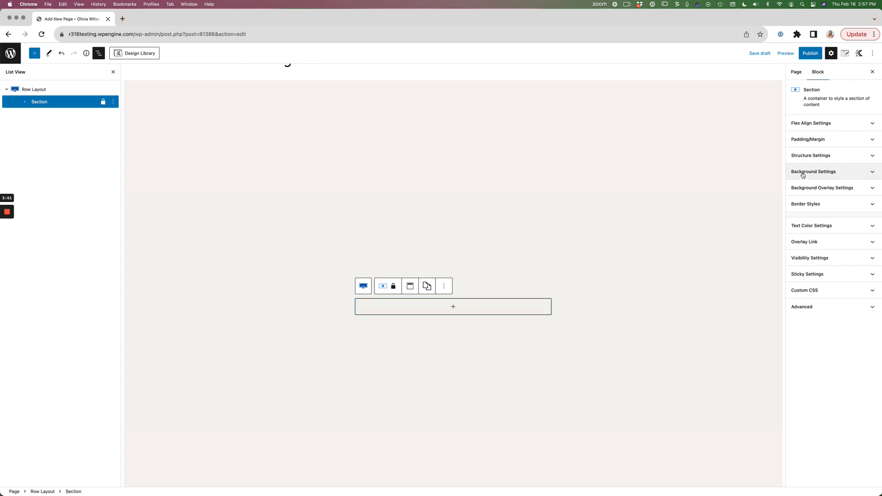
left_click(824, 174)
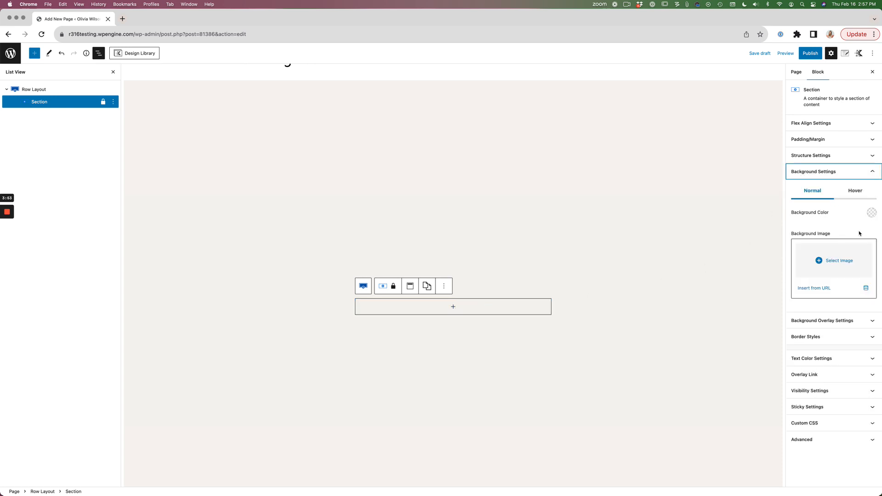
left_click(872, 214)
left_click(864, 198)
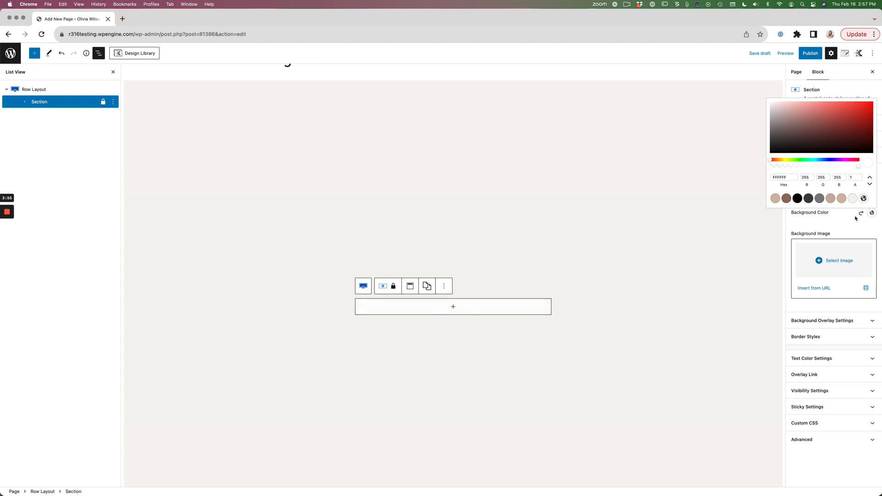
left_click(843, 224)
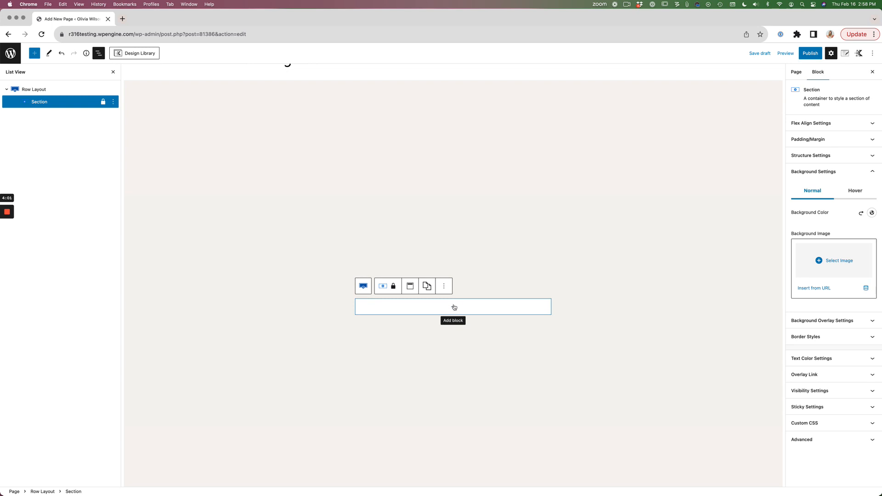
Step: Link the section's padding sides and set the padding to 30 px all around
left_click(821, 139)
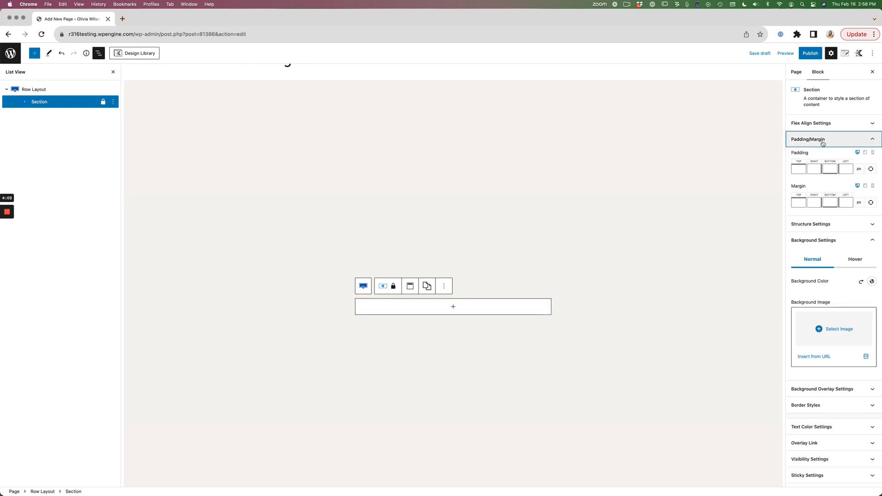
left_click(870, 169)
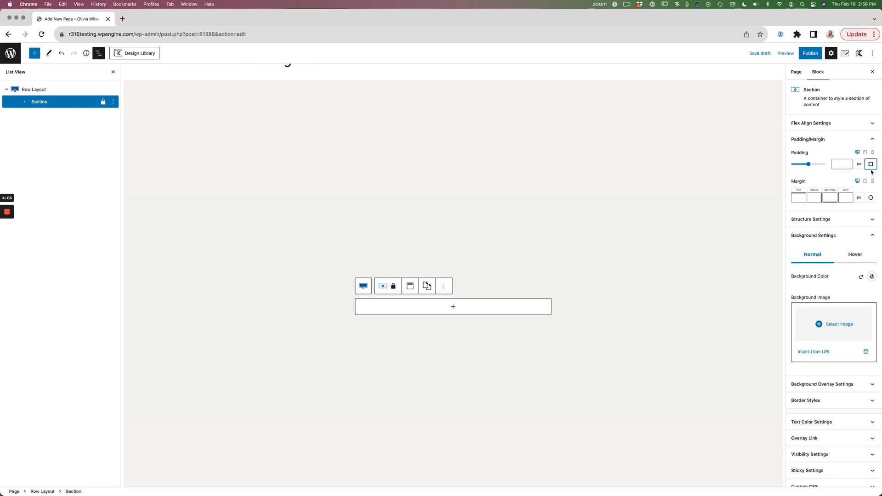
left_click(837, 164)
type("30")
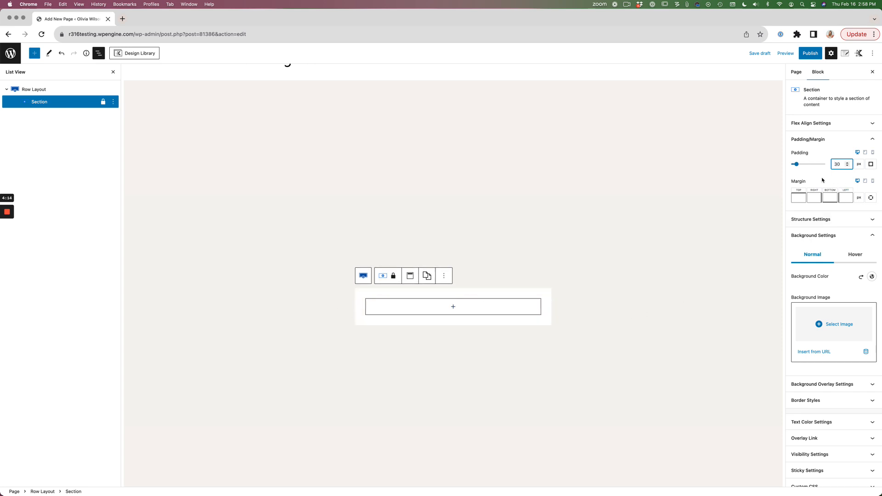
Step: Add an Advanced Image block inside the section and fill it with the large clock-and-pot logo from the media library
left_click(454, 309)
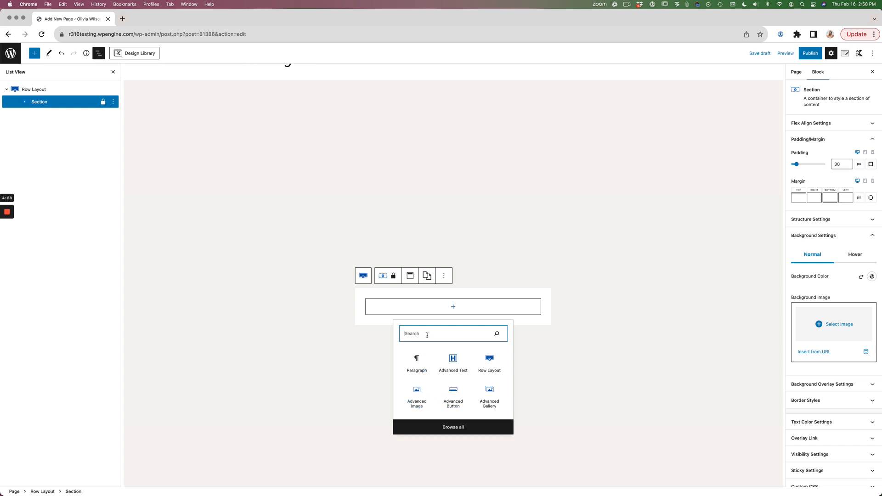
type("advanced")
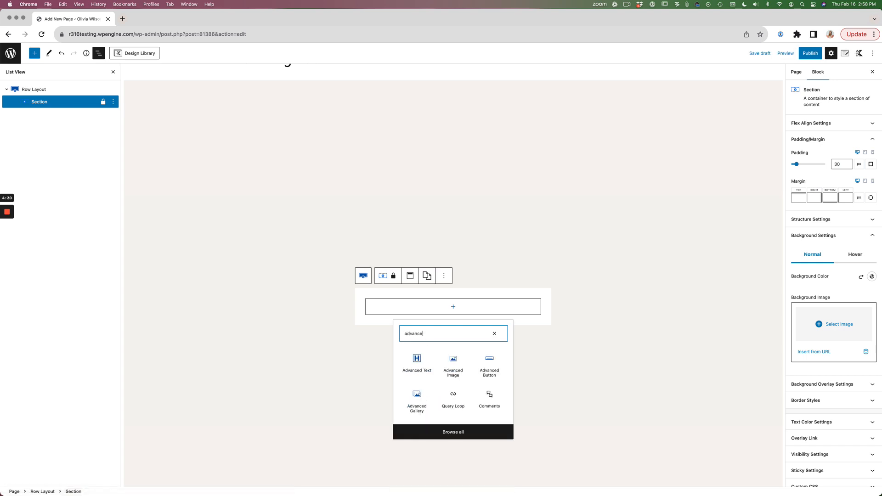
left_click(453, 363)
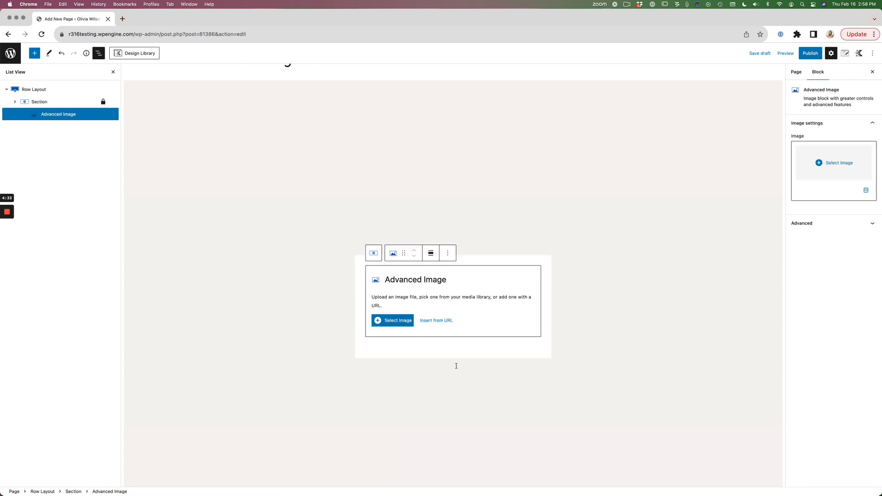
left_click(398, 323)
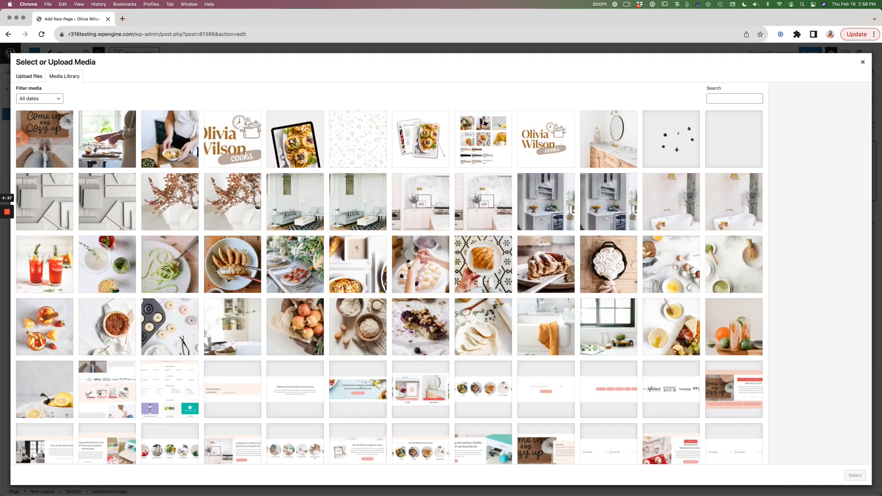
left_click(242, 150)
left_click(855, 475)
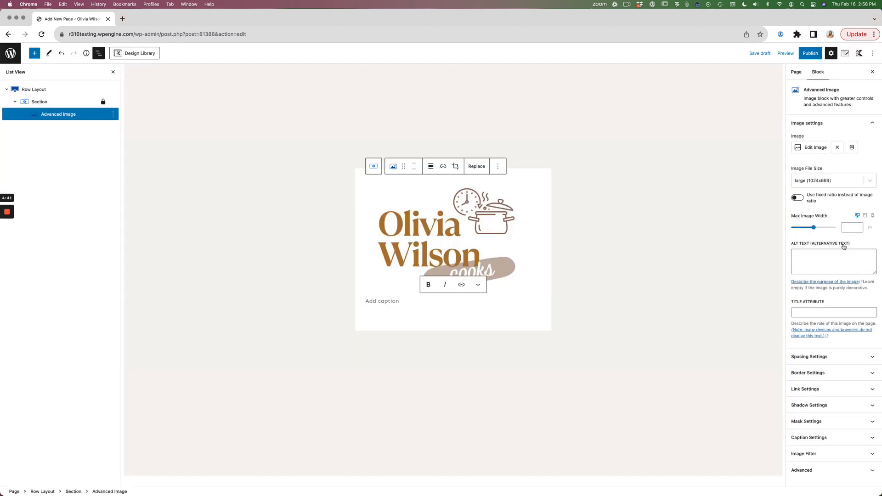
Step: Set the logo image's max width to 300 px and align it to the center
left_click(846, 228)
type("300")
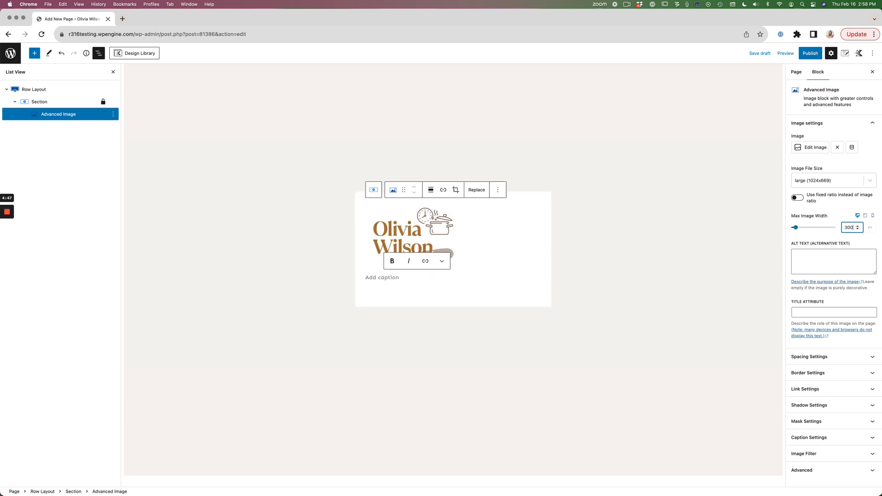
left_click(430, 190)
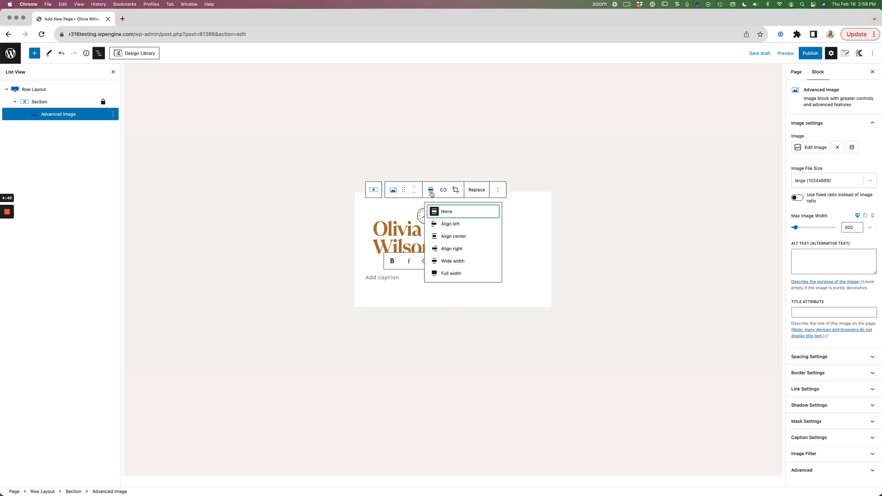
left_click(457, 235)
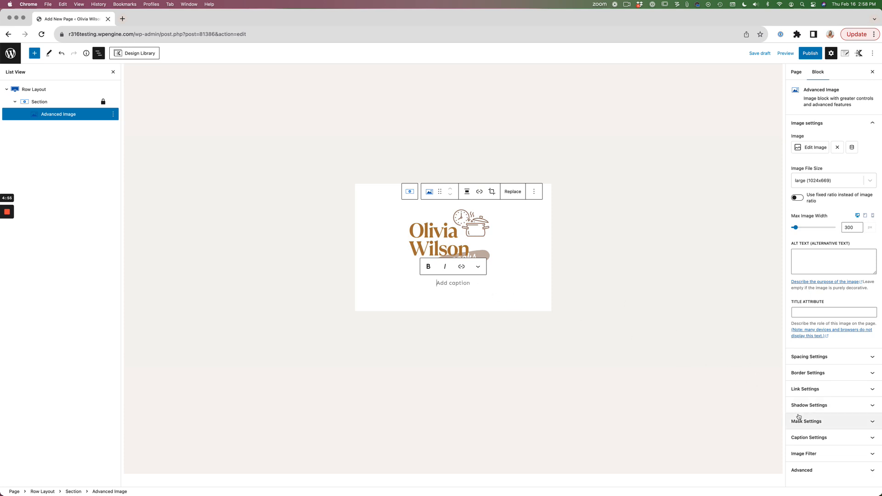
Step: Turn off Show Caption in the logo image's caption settings
left_click(824, 437)
left_click(801, 304)
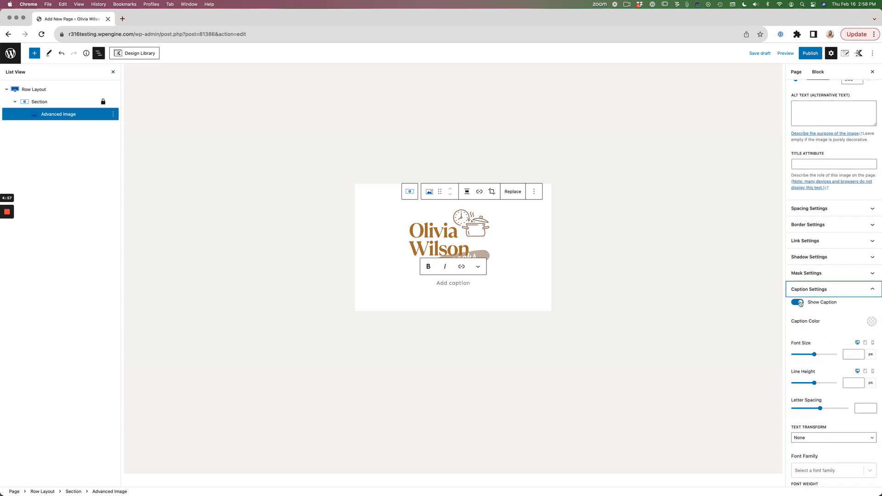
left_click(451, 244)
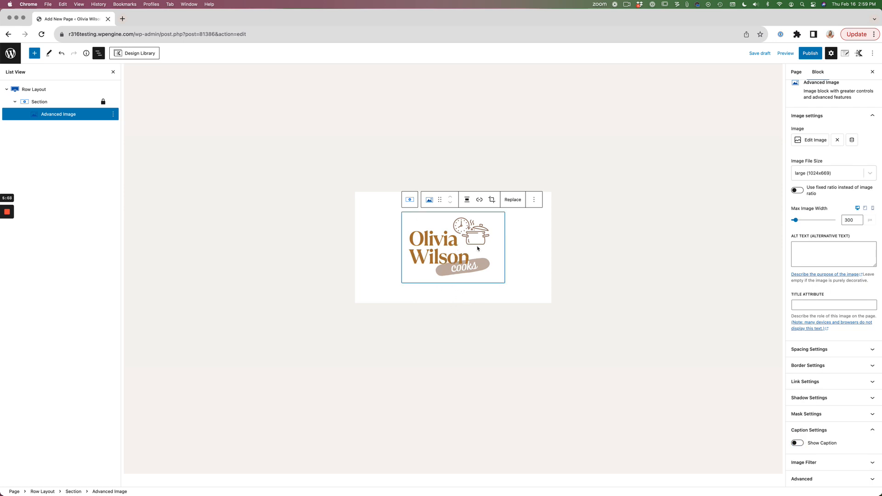
Step: Insert a paragraph after the logo reading "Our website is currently undergoing a makeover! We will be right back!"
left_click(535, 201)
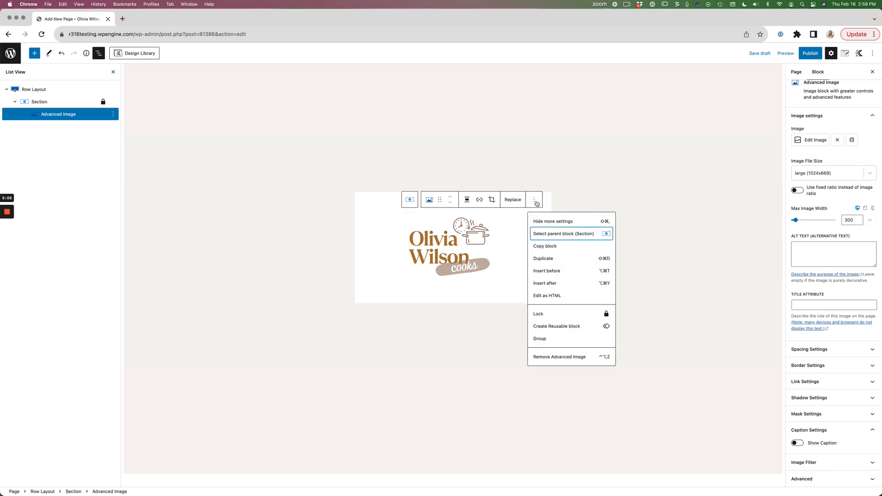
left_click(551, 284)
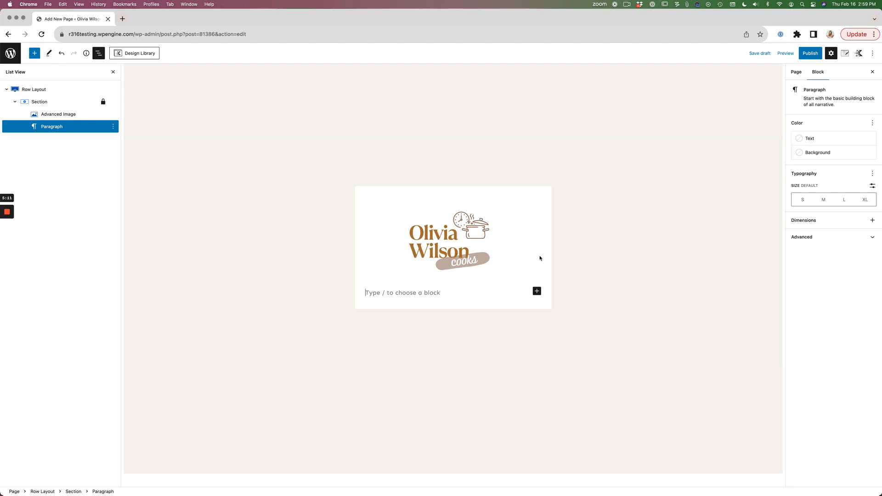
type("Our website is currenting")
key("BackSpace")
key("BackSpace")
key("BackSpace")
type("ly undergoing")
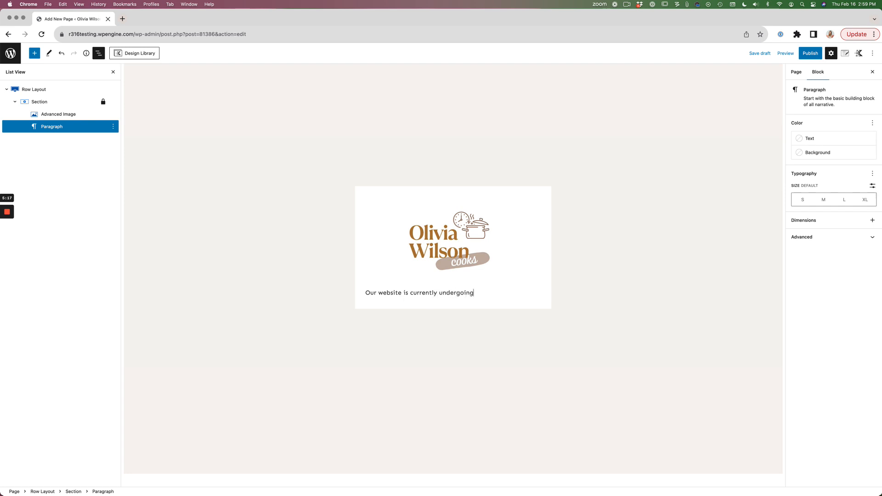
type(" a makeover!  We will be right back!")
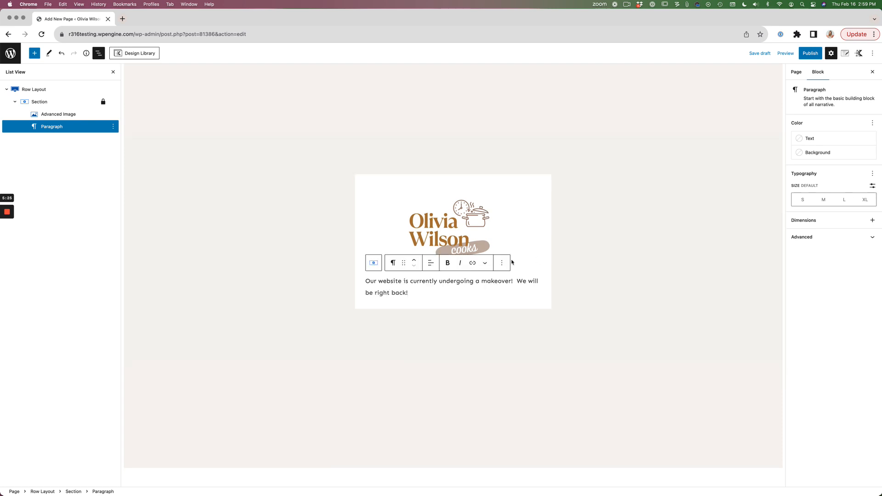
Step: Transform the makeover paragraph into an Advanced Text block and center its text
left_click(393, 263)
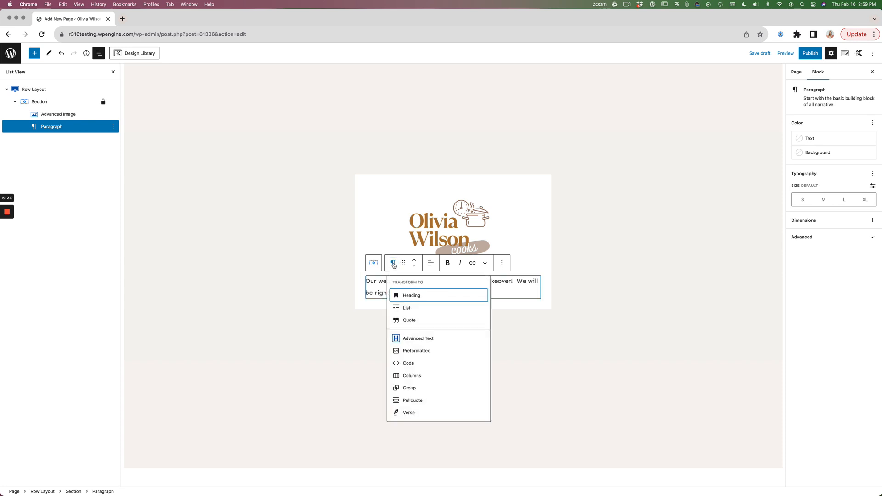
left_click(418, 340)
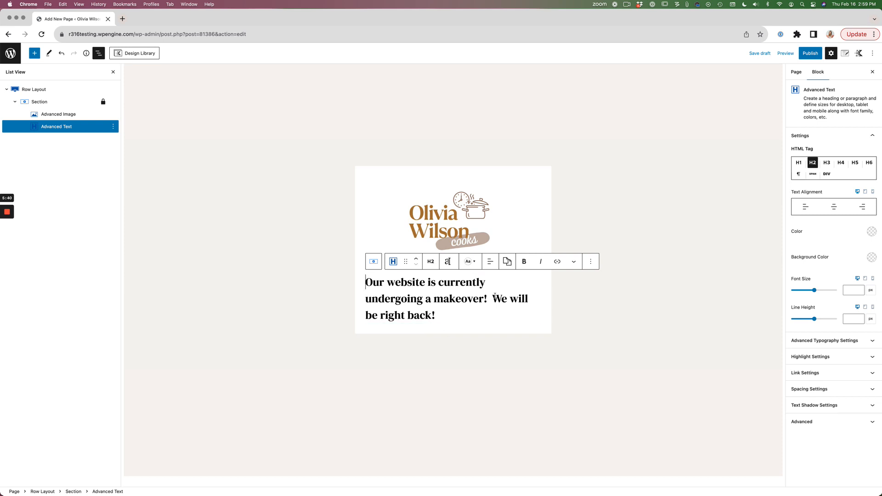
left_click(834, 206)
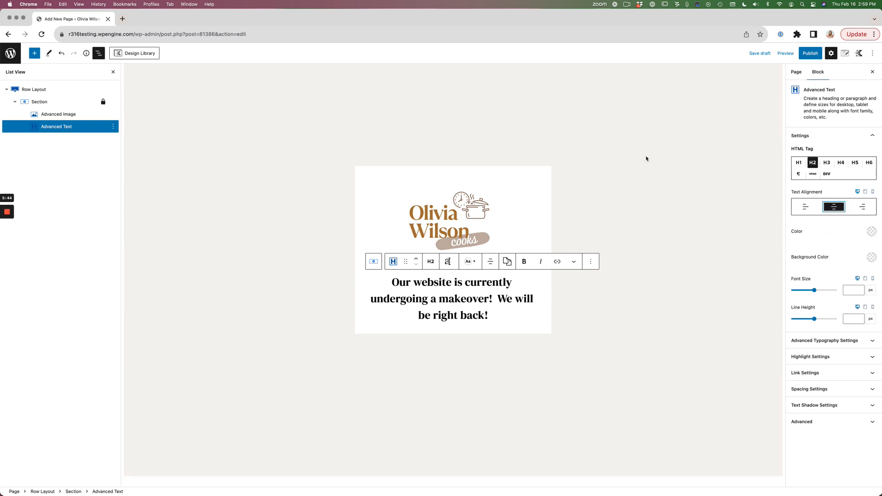
Step: Publish the Coming Soon page, confirming the pre-publish check
left_click(673, 190)
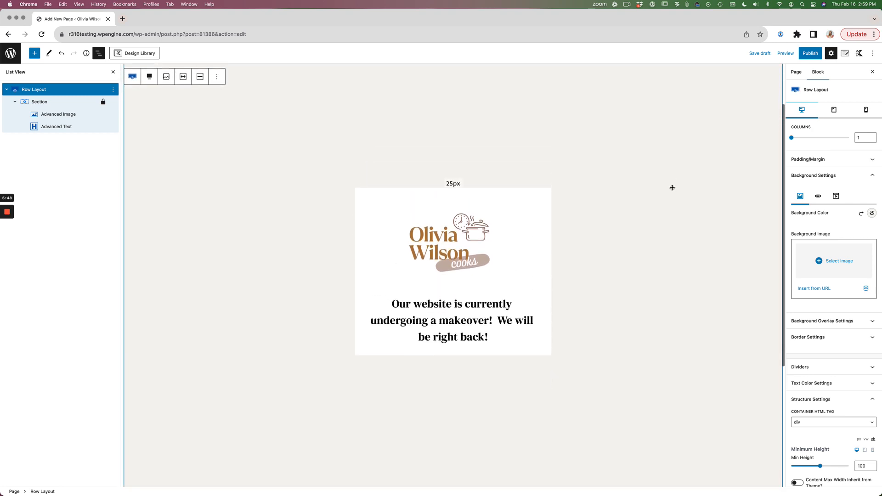
left_click(814, 55)
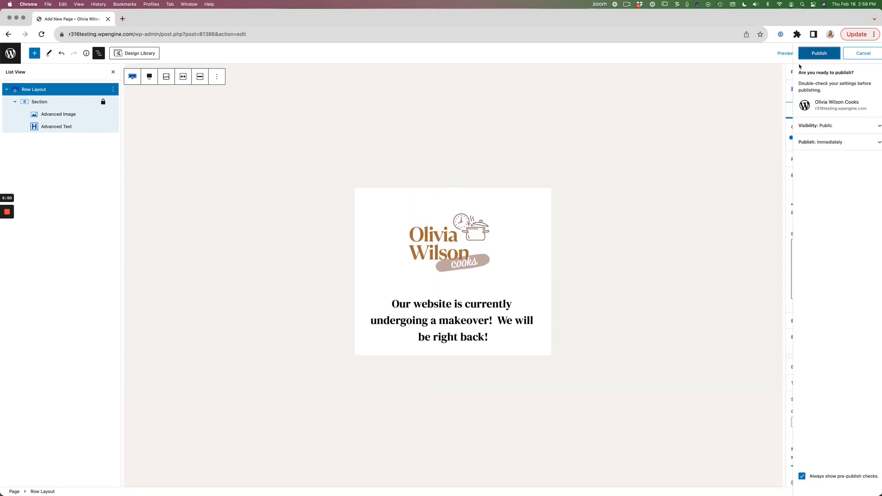
left_click(811, 54)
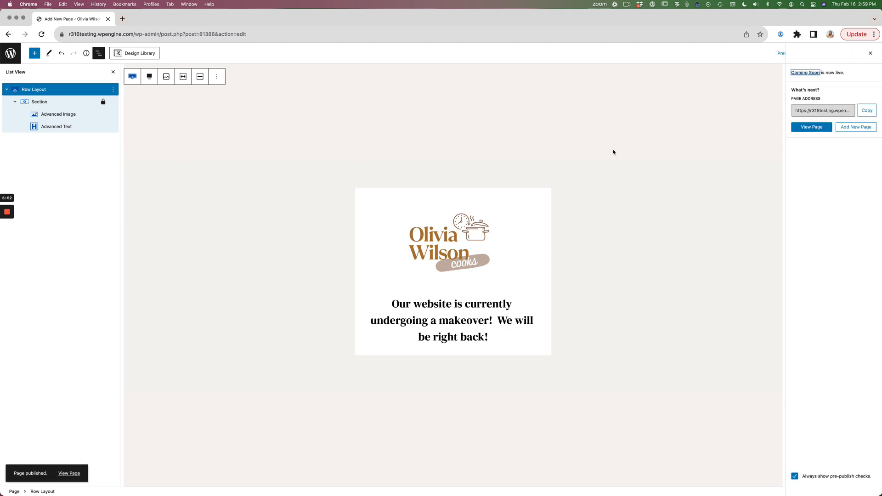
Step: Leave the editor, save Coming Soon as the static homepage in the Reading settings, and open the site in a new tab
left_click(14, 56)
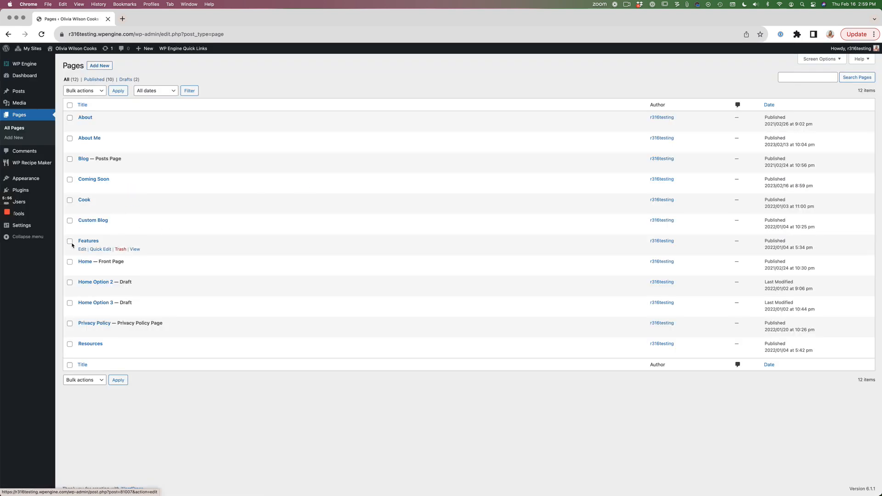
mouse_move(36, 229)
left_click(71, 246)
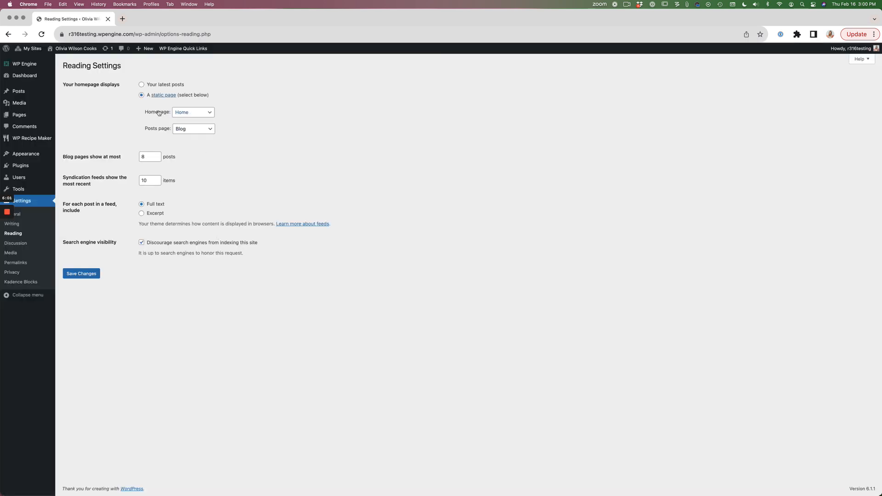
left_click(196, 113)
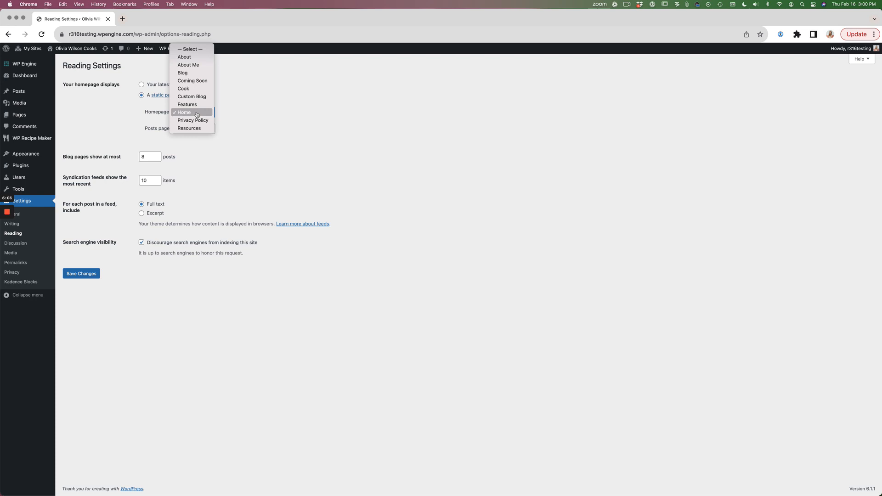
left_click(195, 81)
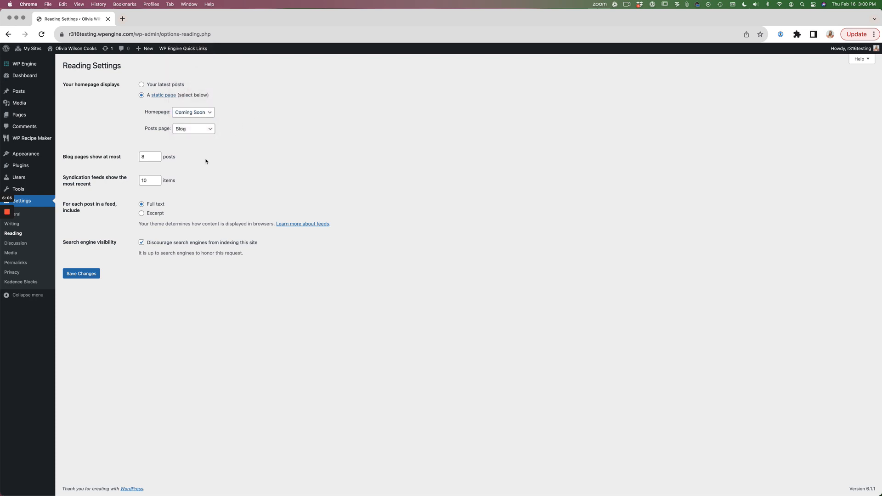
left_click(88, 275)
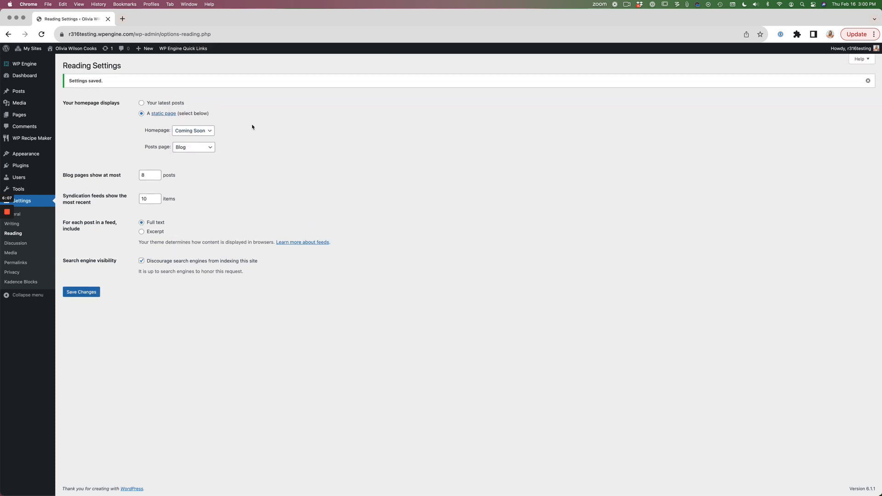
left_click(65, 59, "super")
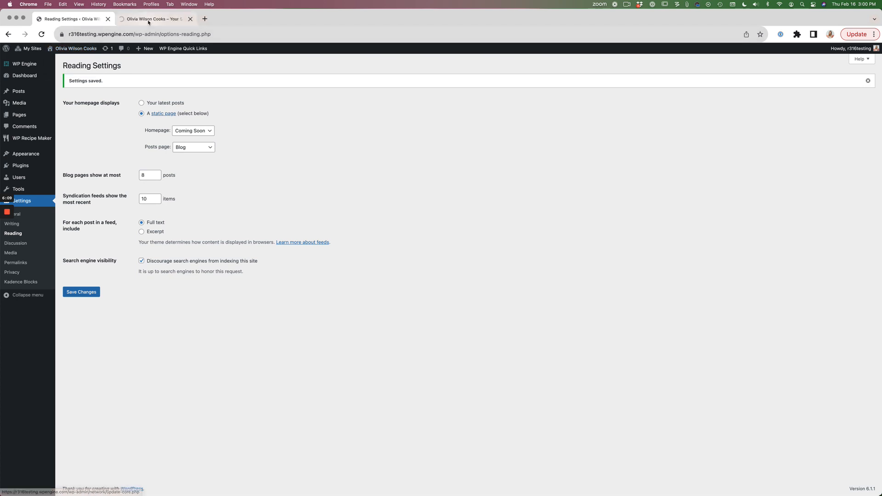